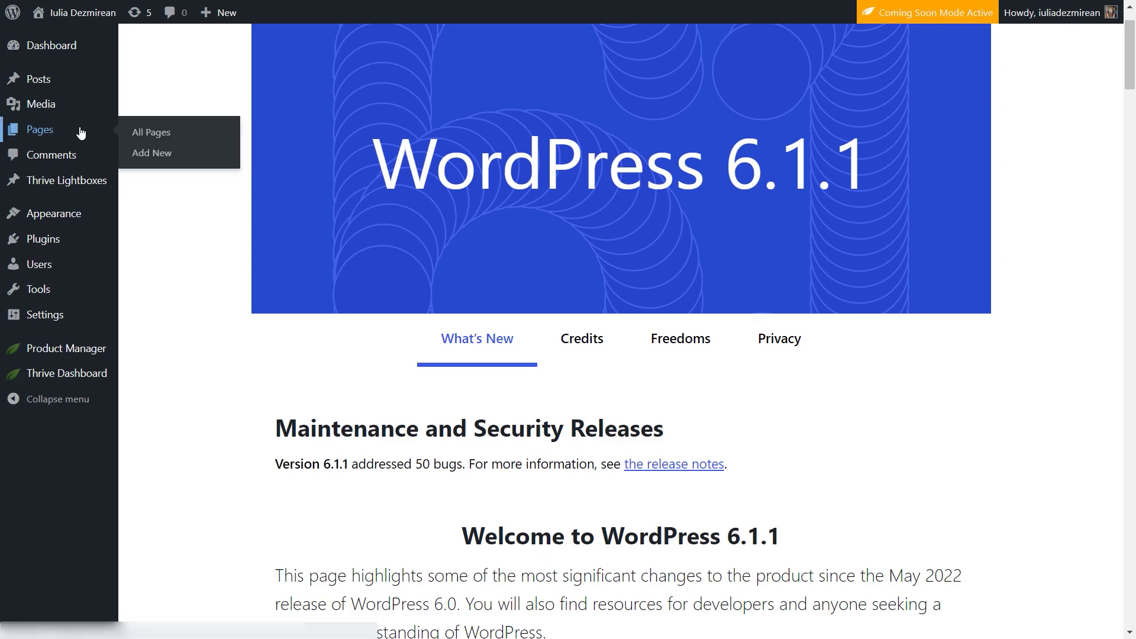
- From the All Pages list, open the Contact page in Thrive Architect
{"action": "left_click", "coordinate": [134, 132]}
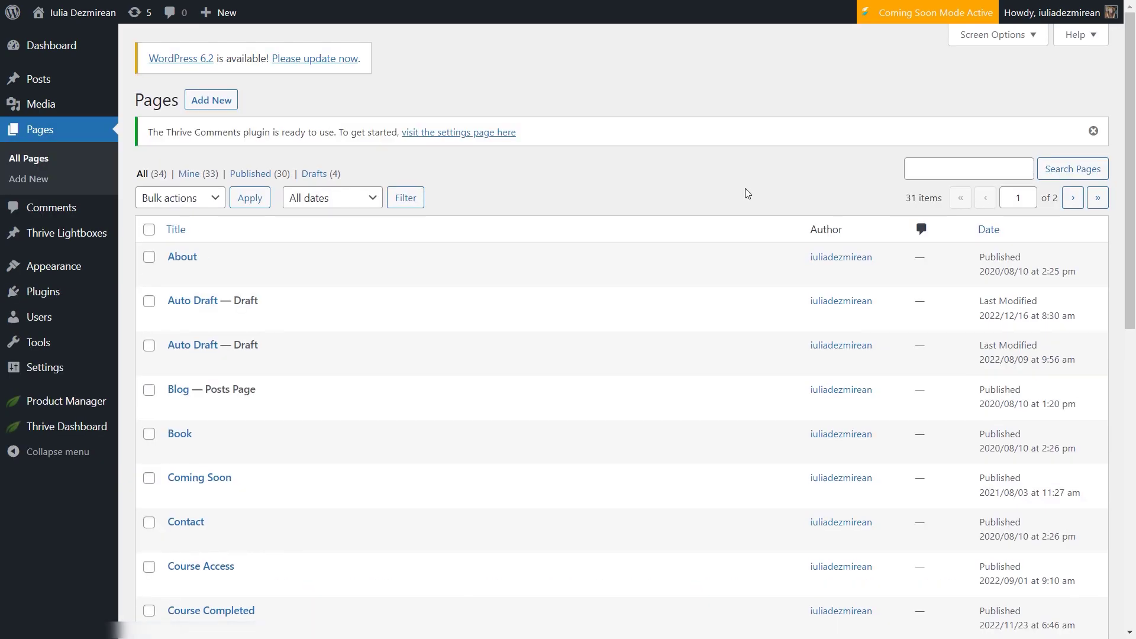
{"action": "scroll", "coordinate": [745, 188], "scroll_direction": "down", "scroll_amount": 6}
{"action": "left_click", "coordinate": [388, 159]}
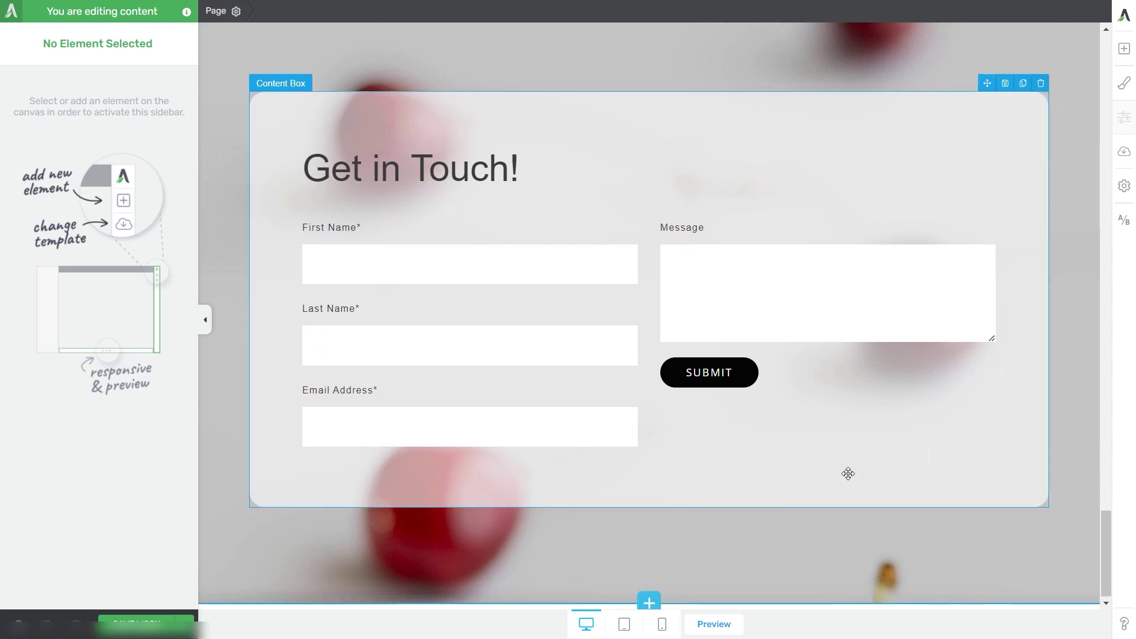
- Drag a Text element from the Add Element panel to just below the contact form
{"action": "left_click", "coordinate": [1129, 46]}
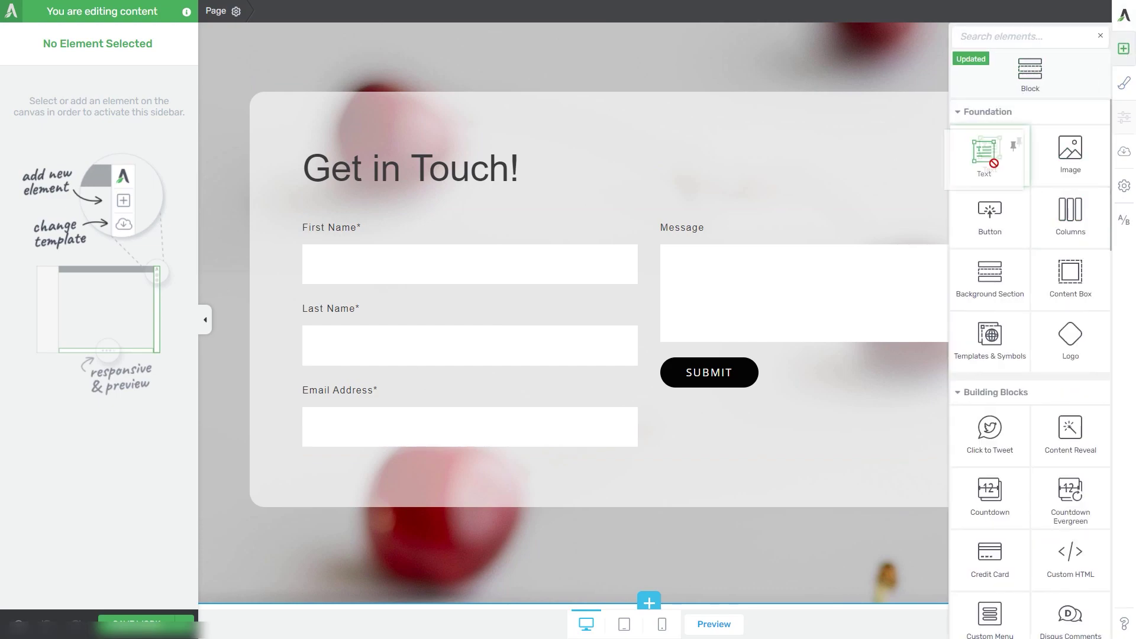
{"action": "left_click_drag", "start_coordinate": [985, 155], "coordinate": [784, 451]}
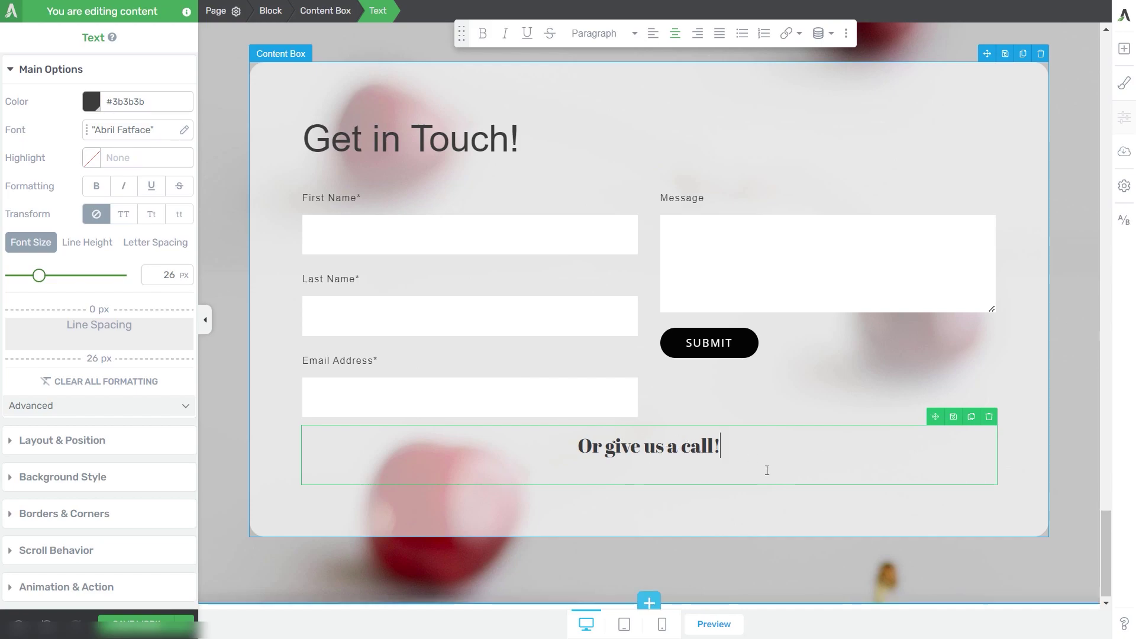
- Add a new line under 'Or give us a call!' and set its dynamic text source to Global fields
{"action": "key", "text": "Return"}
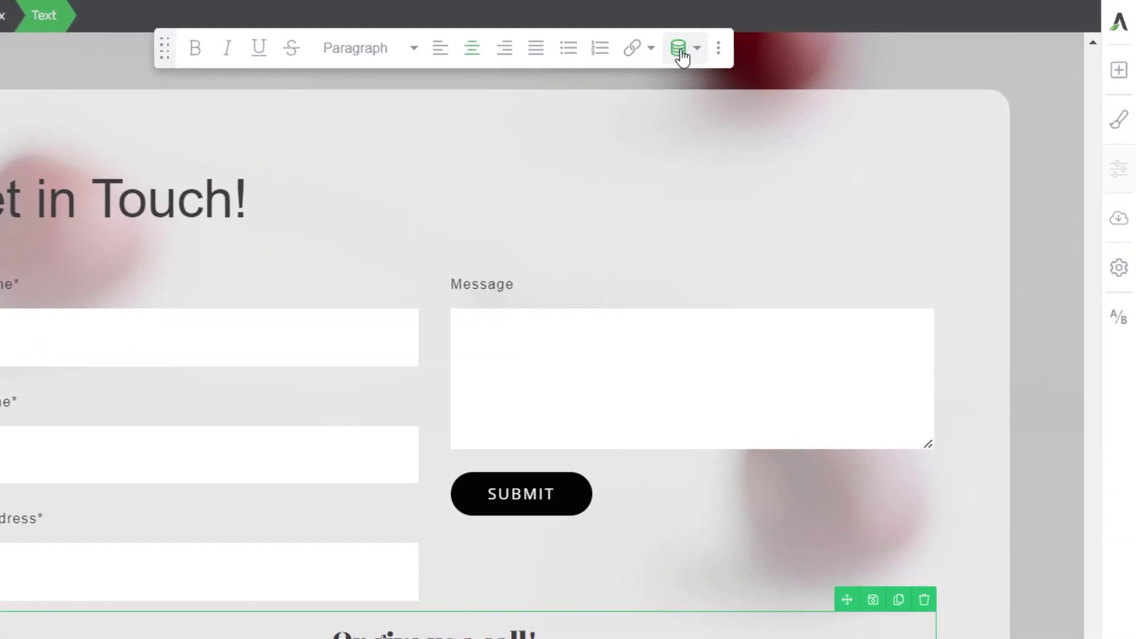
{"action": "left_click", "coordinate": [820, 34]}
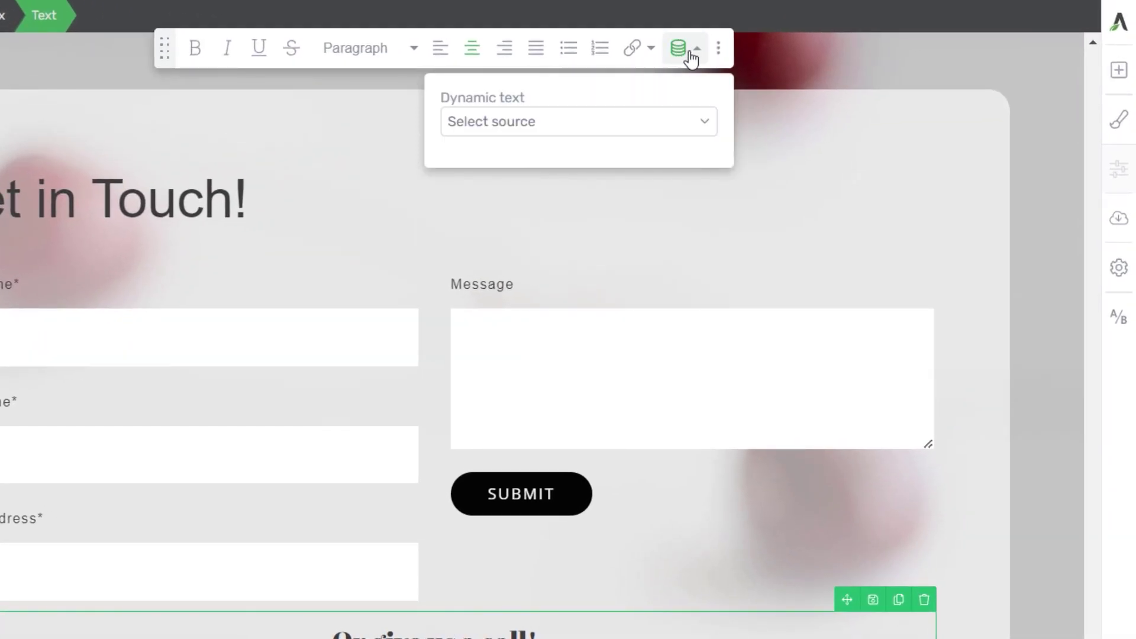
{"action": "left_click", "coordinate": [504, 121]}
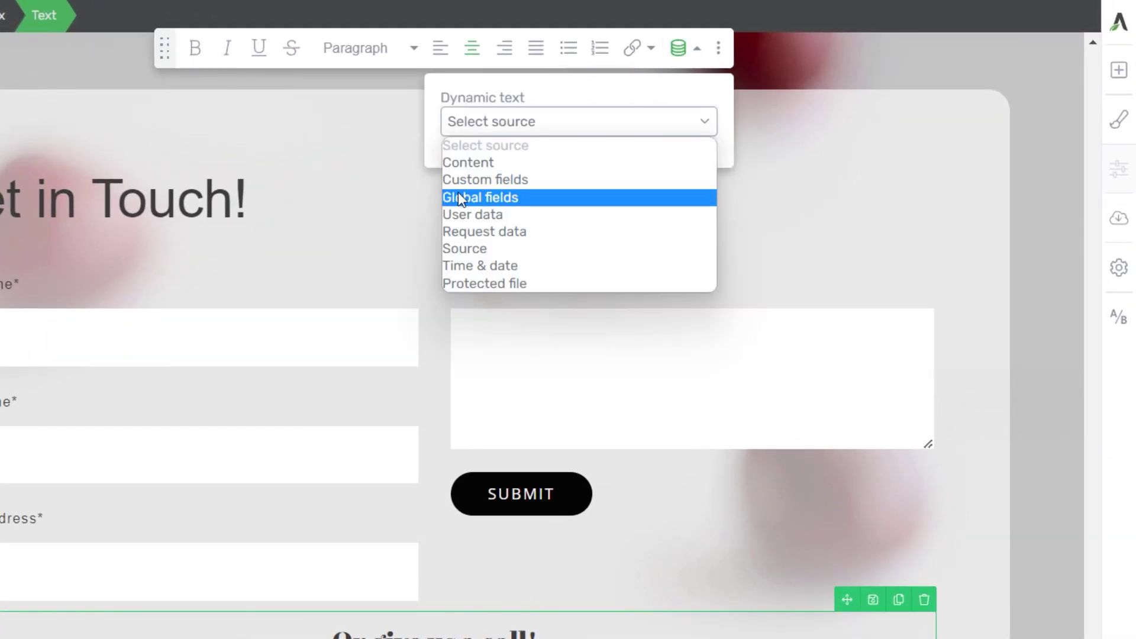
{"action": "left_click", "coordinate": [523, 199]}
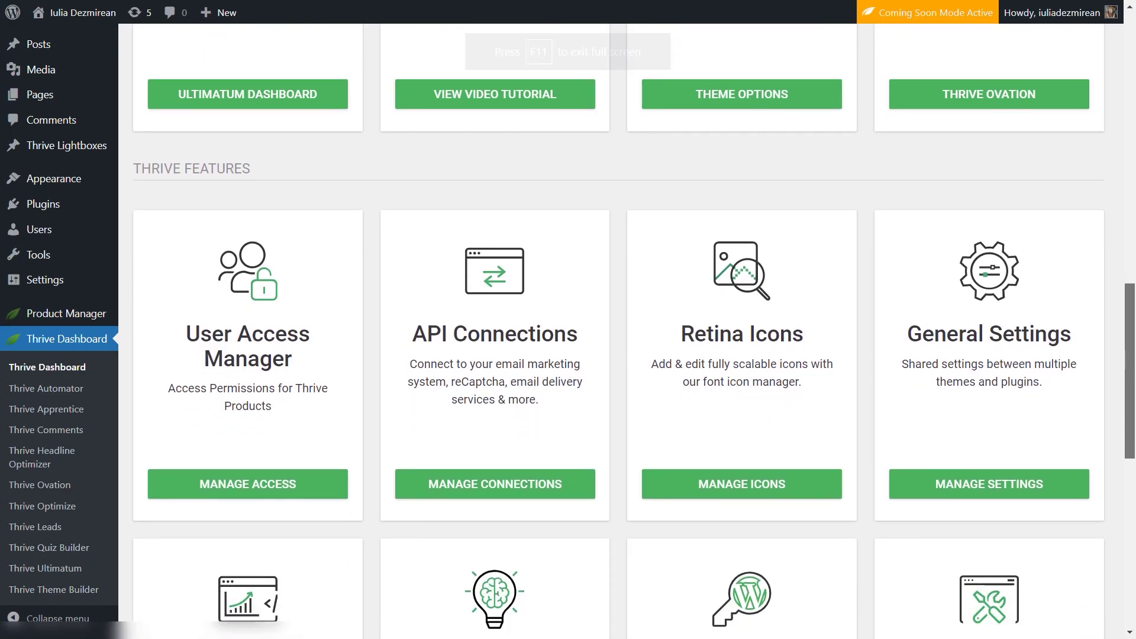
- Go to Smart Settings under Smart Site in the Thrive Dashboard
{"action": "scroll", "coordinate": [1134, 391], "scroll_direction": "down", "scroll_amount": 2}
{"action": "scroll", "coordinate": [1134, 391], "scroll_direction": "down", "scroll_amount": 5}
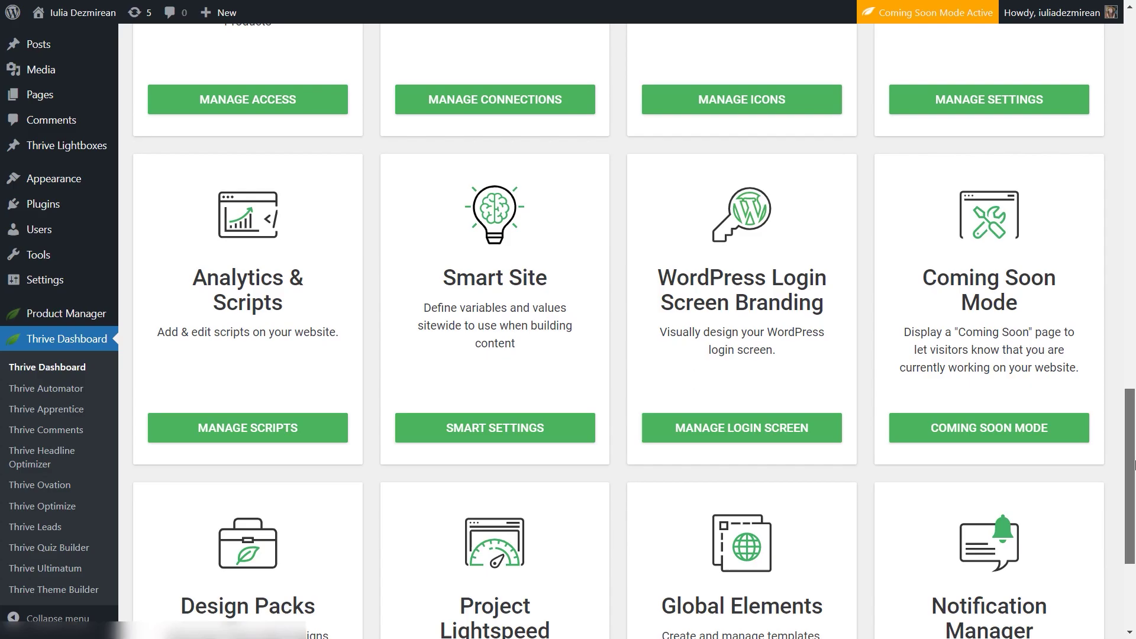
{"action": "left_click", "coordinate": [545, 424]}
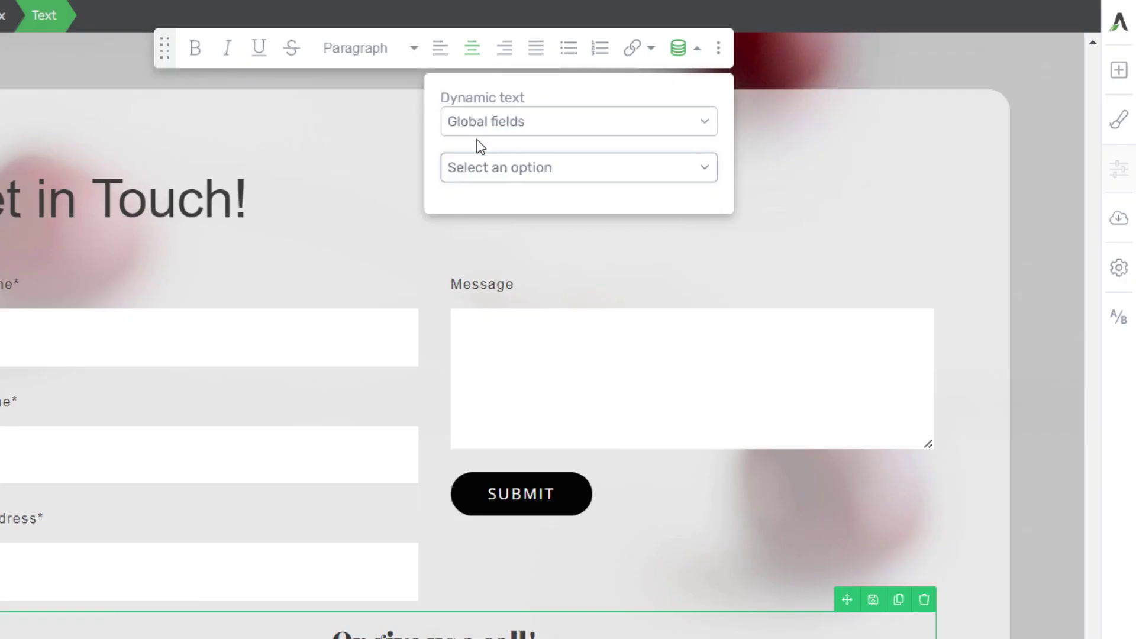
- Insert the company Phone number global field with Enable click to call ticked
{"action": "left_click", "coordinate": [518, 166]}
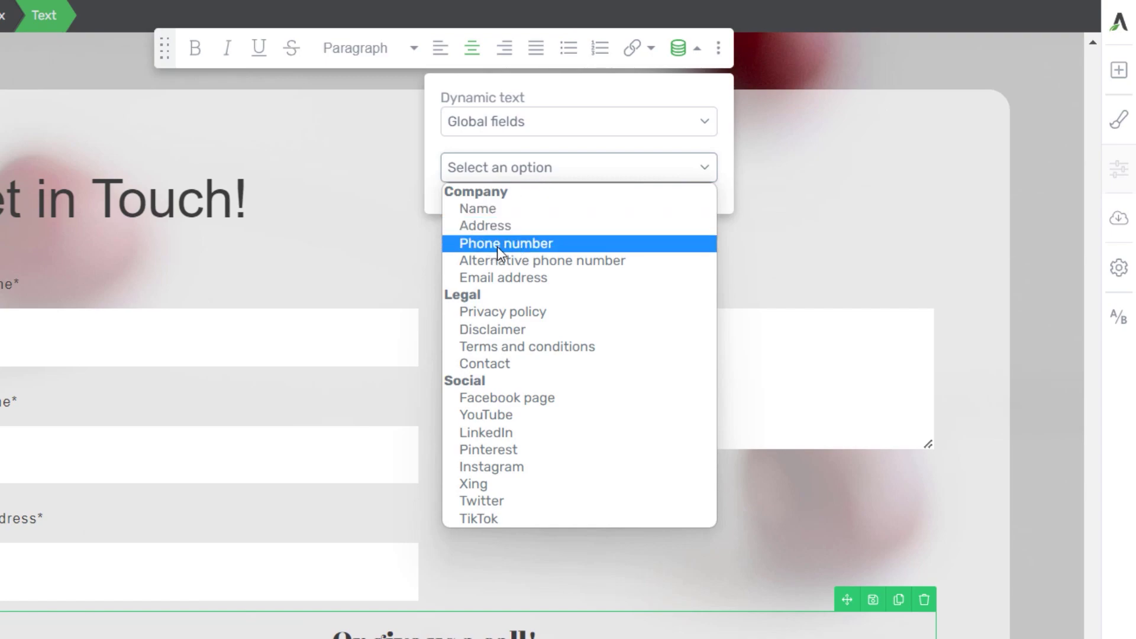
{"action": "left_click", "coordinate": [522, 246]}
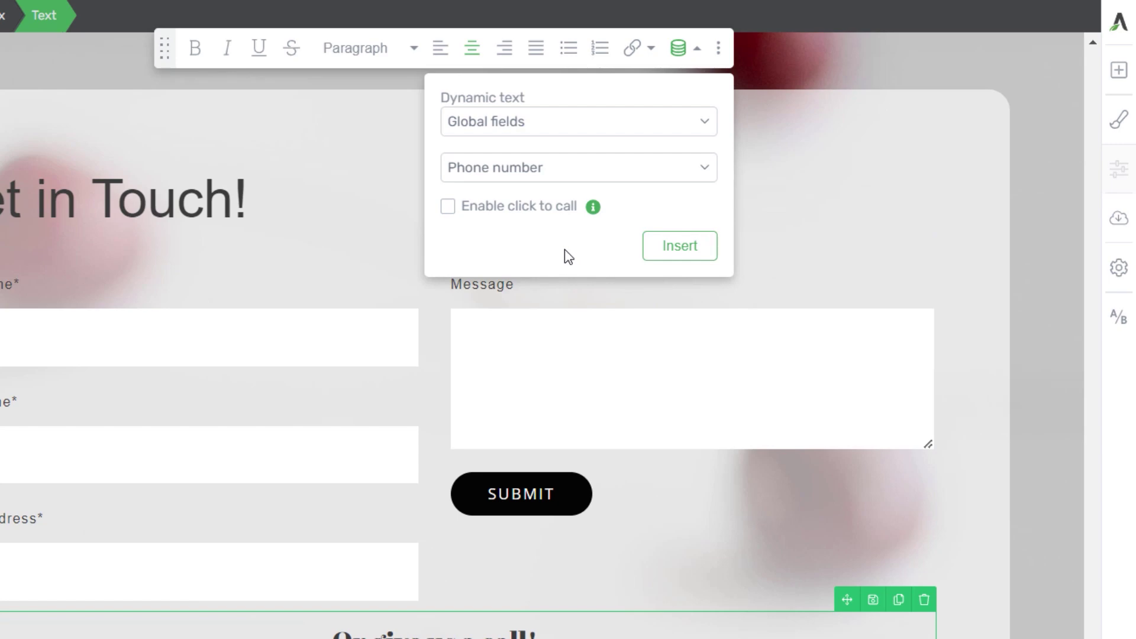
{"action": "left_click", "coordinate": [448, 207]}
{"action": "left_click", "coordinate": [681, 246]}
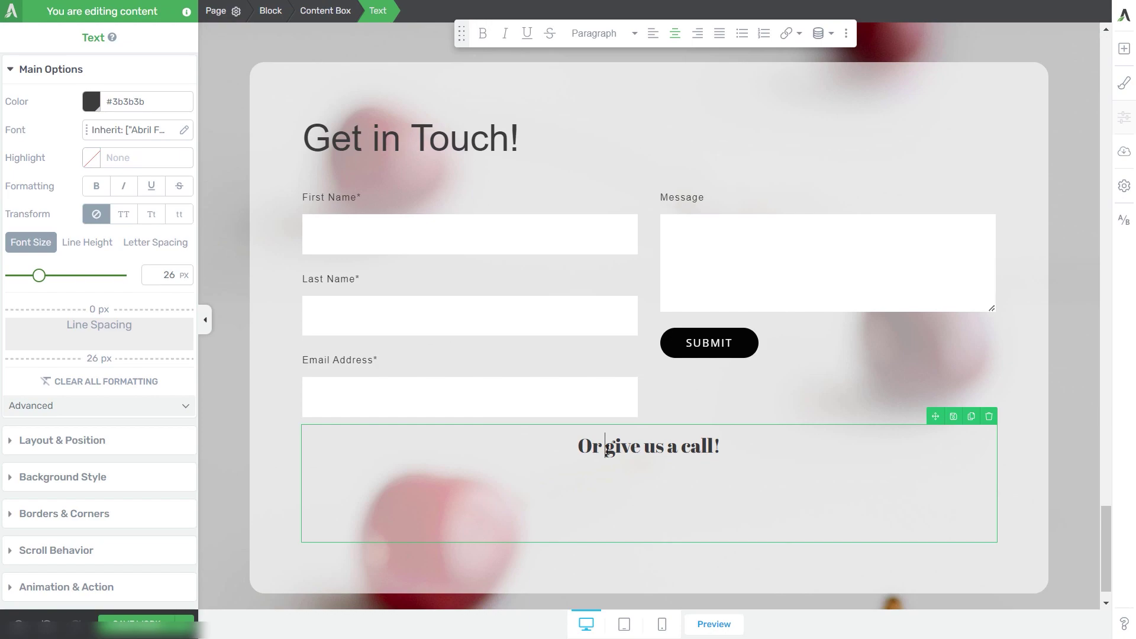
- Change the heading text to 'Or send us an email!'
{"action": "left_click_drag", "start_coordinate": [607, 450], "coordinate": [714, 448]}
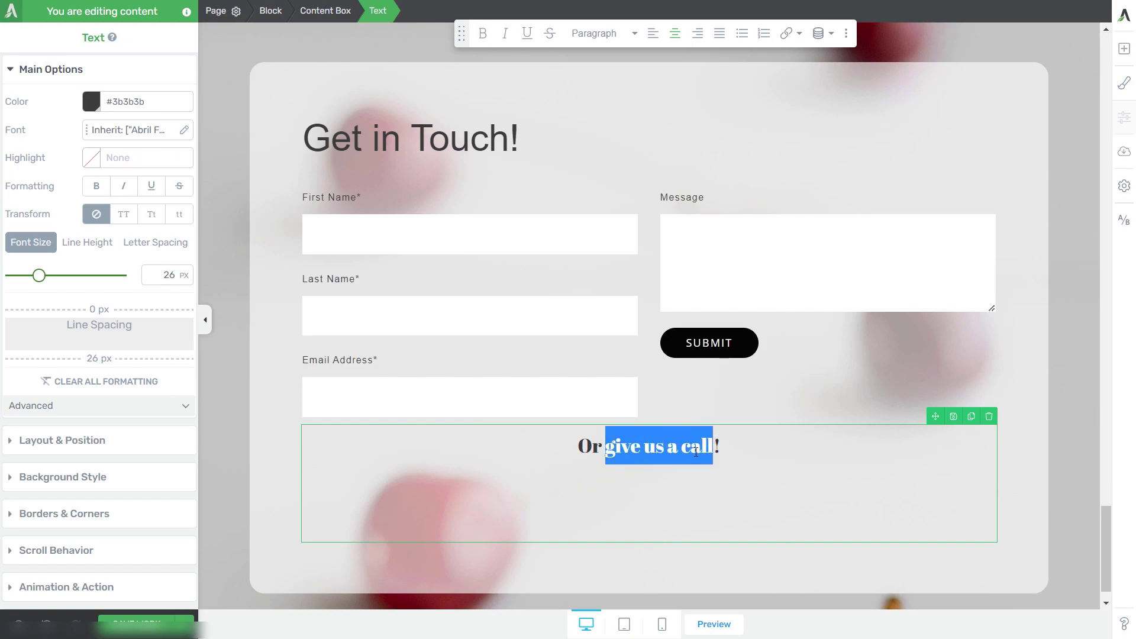
{"action": "type", "text": "send us an emal"}
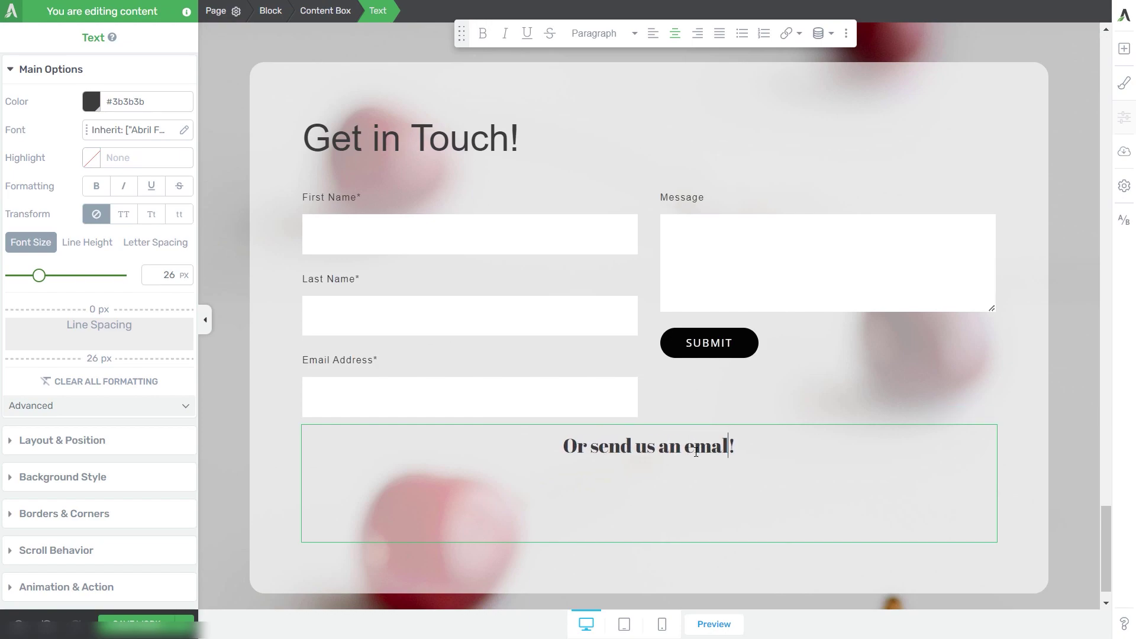
{"action": "key", "text": "BackSpace"}
{"action": "key", "text": "BackSpace"}
{"action": "type", "text": "ail"}
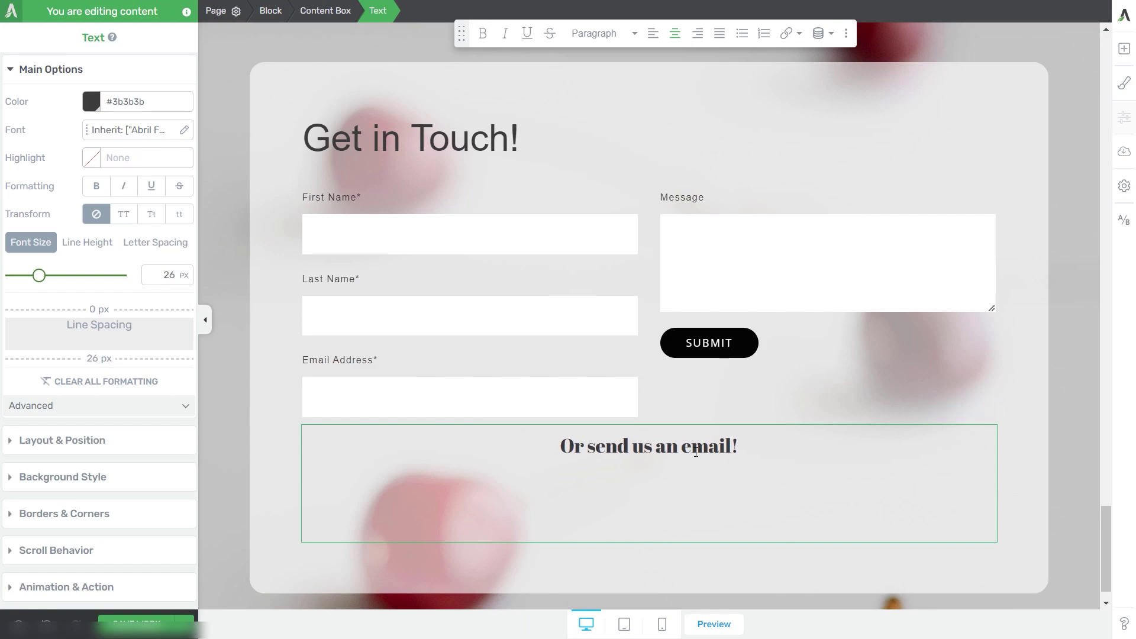
- On the line below, insert the Global fields Email address with Enable click to email ticked
{"action": "left_click", "coordinate": [667, 494]}
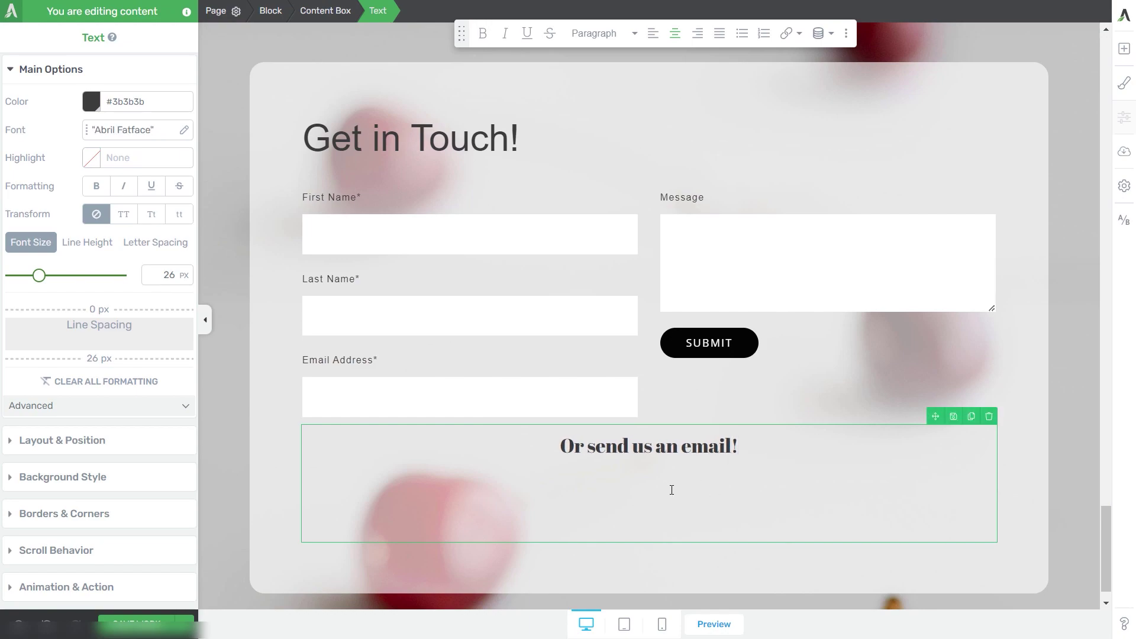
{"action": "left_click", "coordinate": [818, 33]}
{"action": "left_click", "coordinate": [749, 84]}
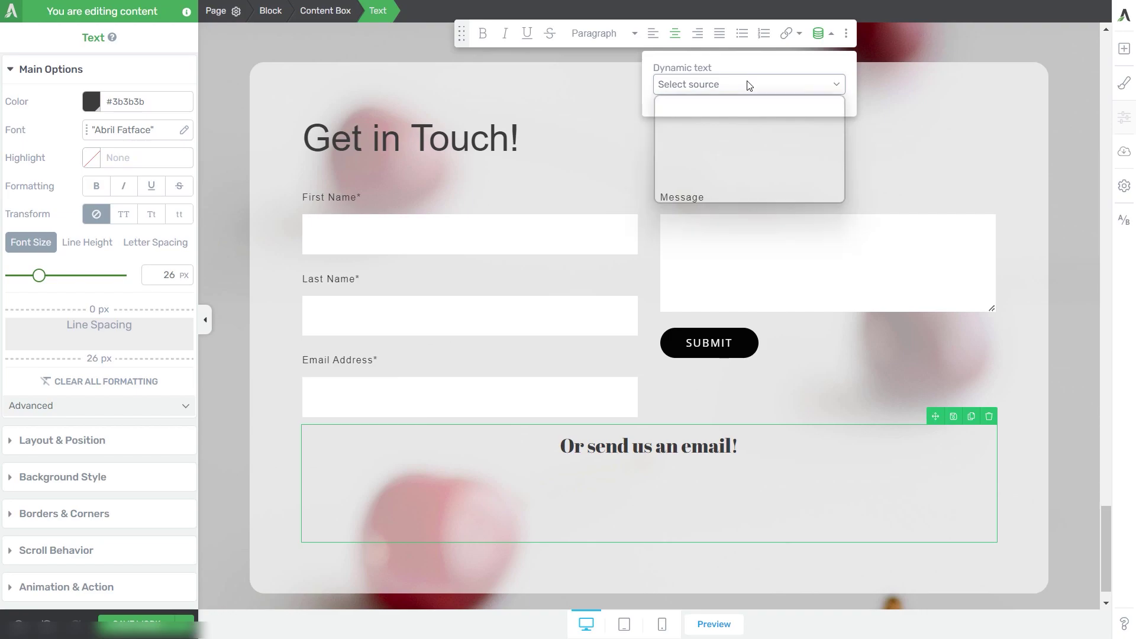
{"action": "left_click", "coordinate": [725, 134]}
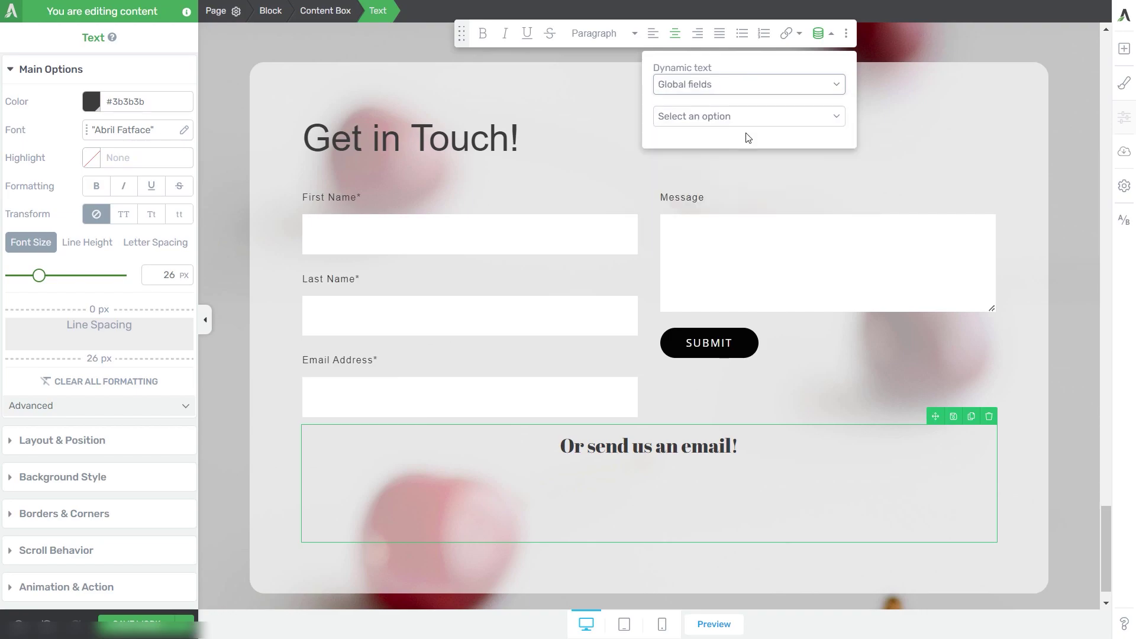
{"action": "left_click", "coordinate": [709, 120]}
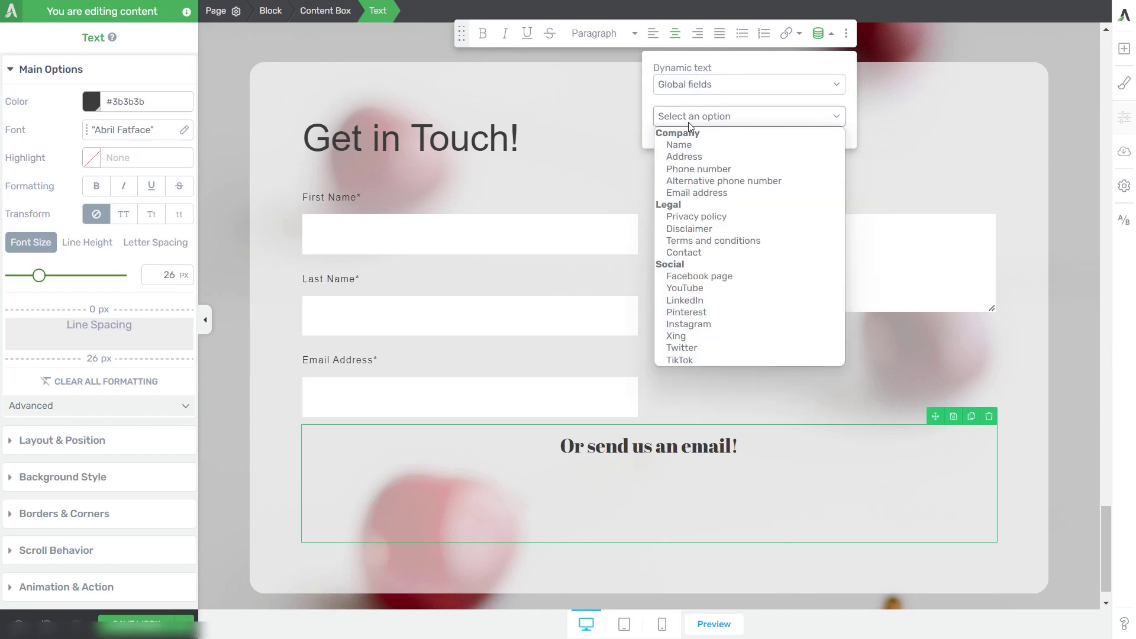
{"action": "left_click", "coordinate": [688, 192]}
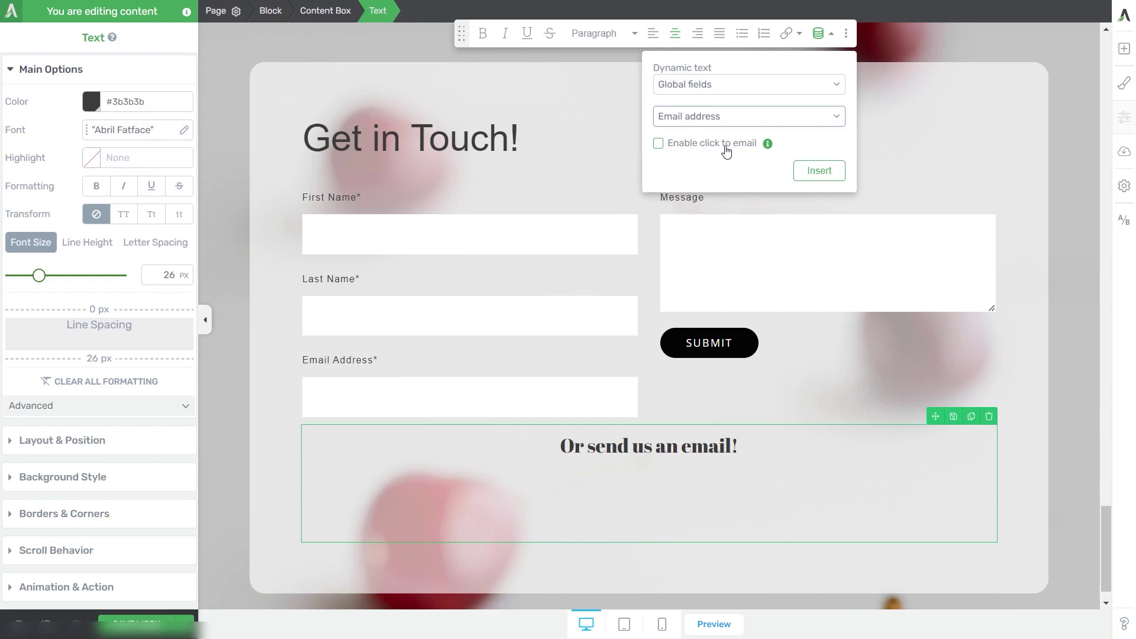
{"action": "left_click", "coordinate": [661, 145]}
{"action": "left_click", "coordinate": [819, 170]}
{"action": "left_click", "coordinate": [803, 585]}
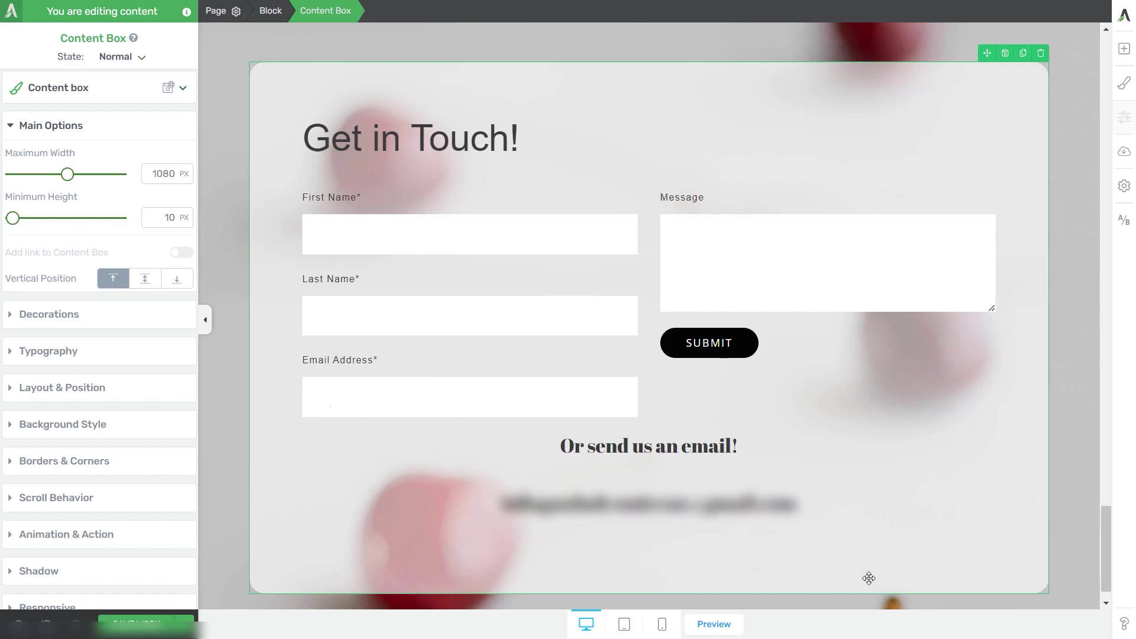
- Save the page, test the email link on the live page, then close the mail window
{"action": "left_click", "coordinate": [136, 625]}
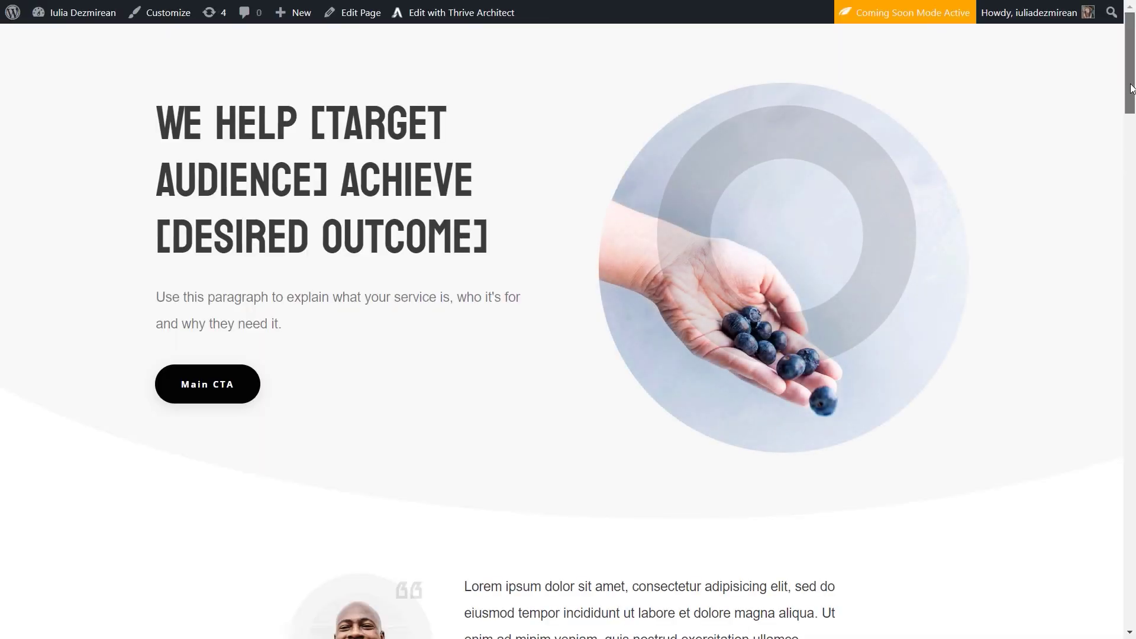
{"action": "scroll", "coordinate": [1130, 185], "scroll_direction": "down", "scroll_amount": 15}
{"action": "scroll", "coordinate": [563, 332], "scroll_direction": "down", "scroll_amount": 9}
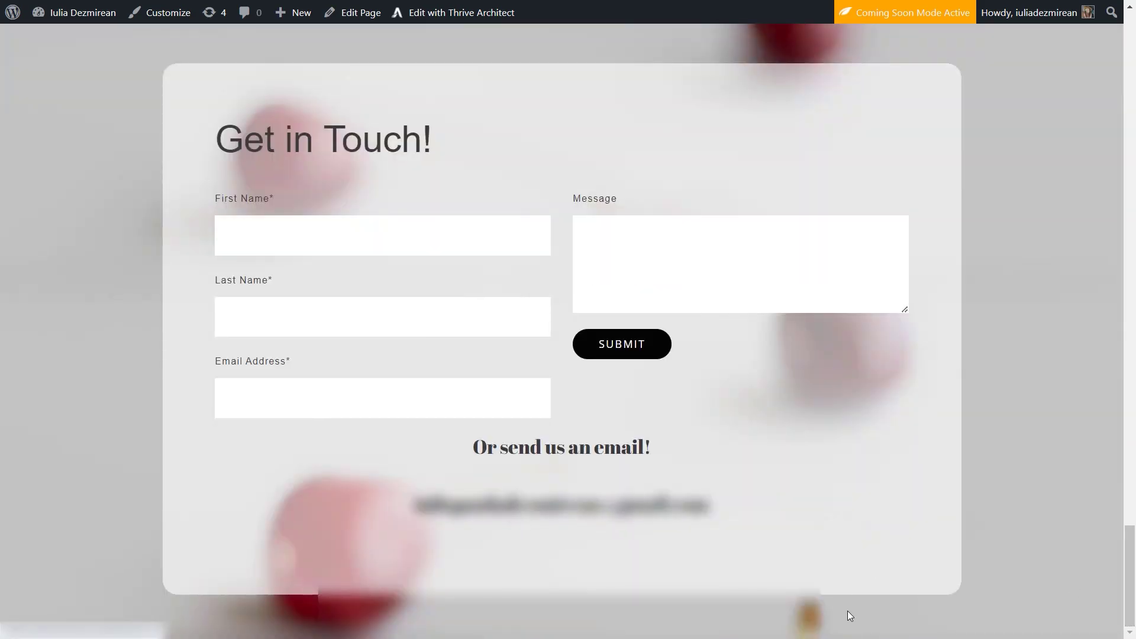
{"action": "left_click", "coordinate": [617, 510]}
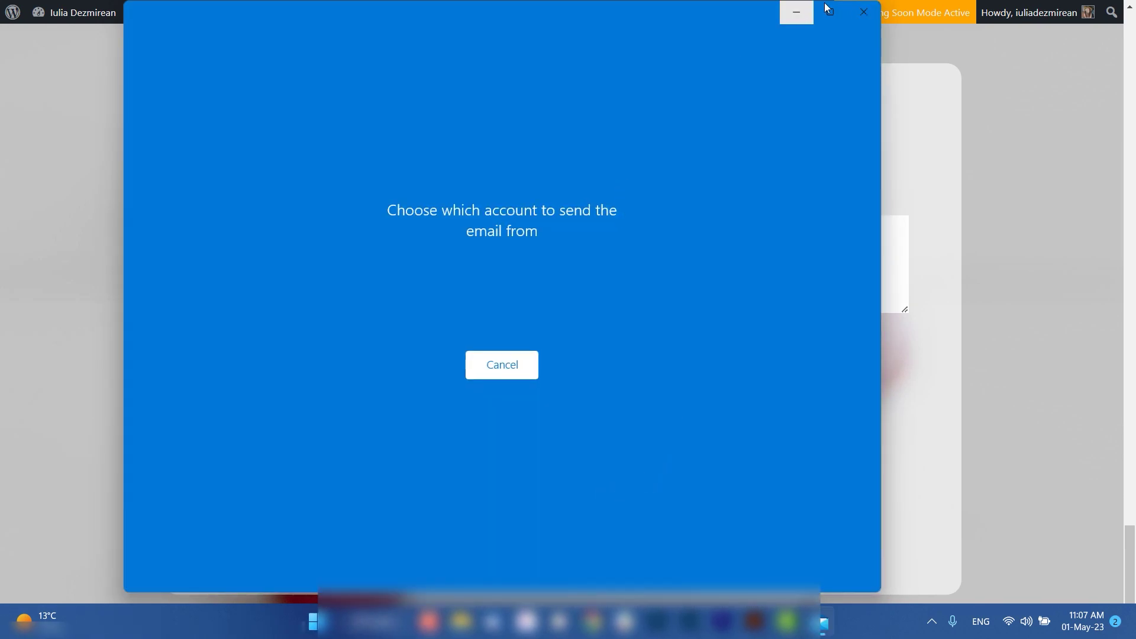
{"action": "left_click", "coordinate": [864, 12]}
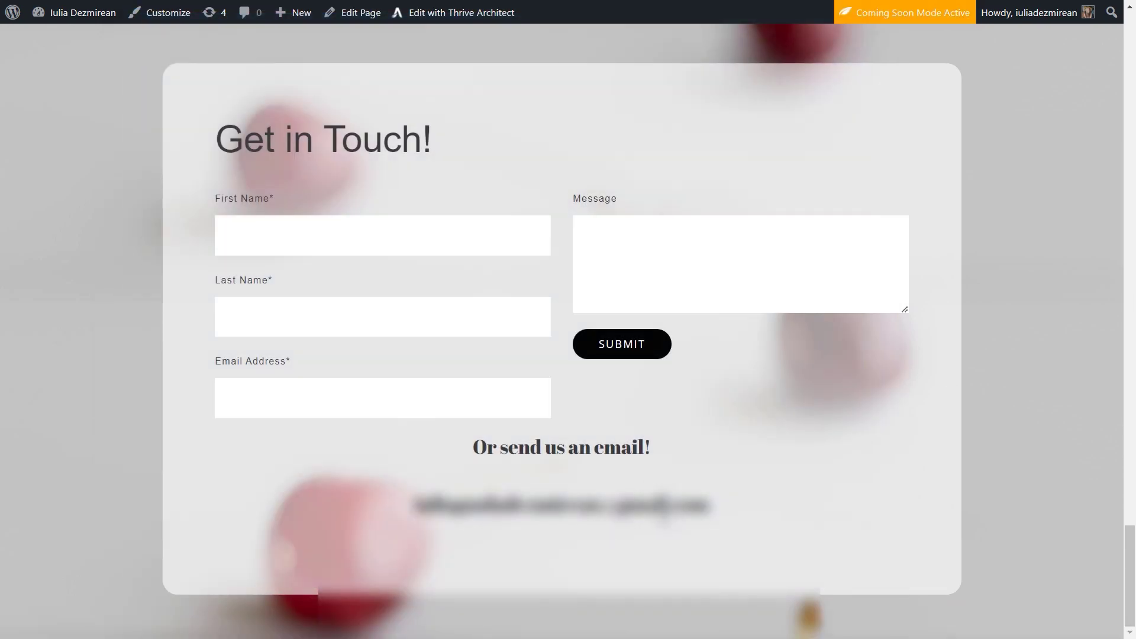